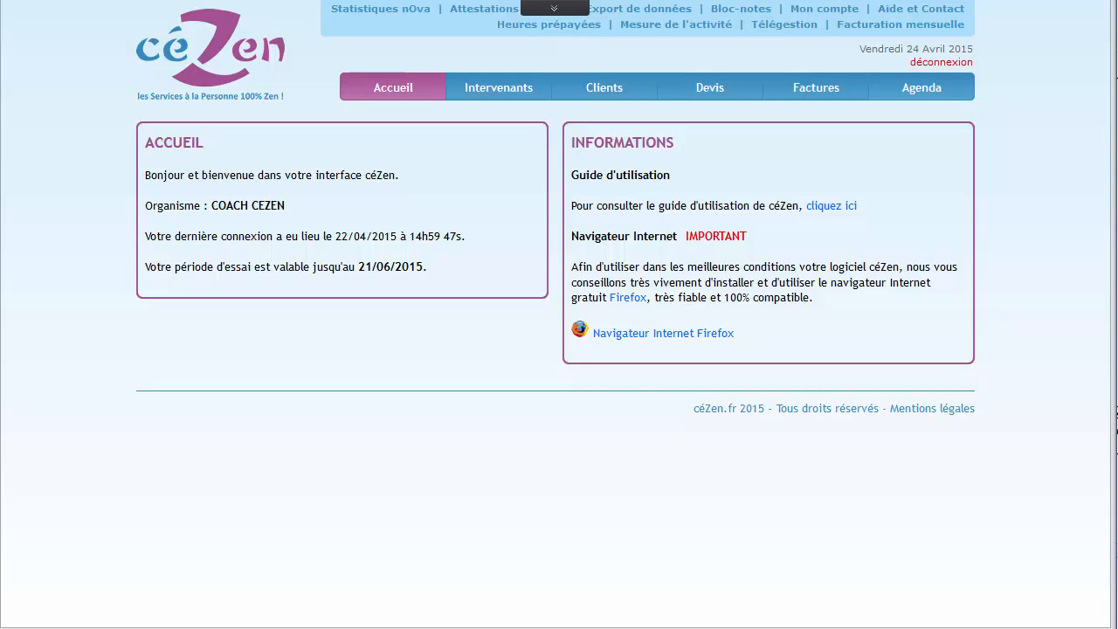
- Open the agenda, review the interventions scheduled for the week of 20 to 26 April 2015, and return to the main menu
left_click(922, 91)
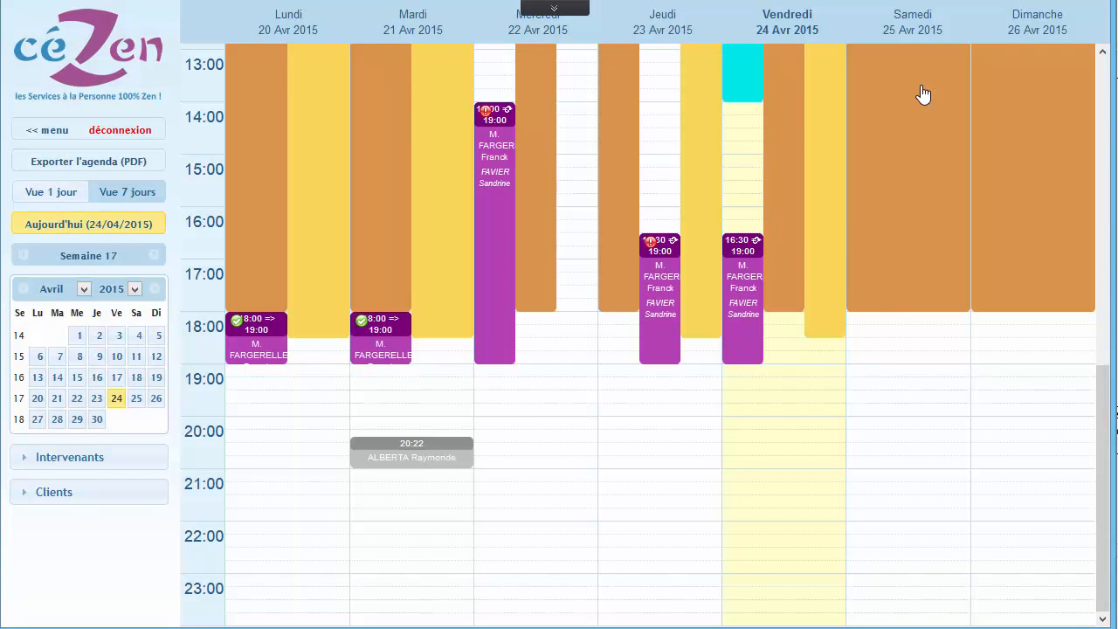
scroll(1102, 377, "up", 3)
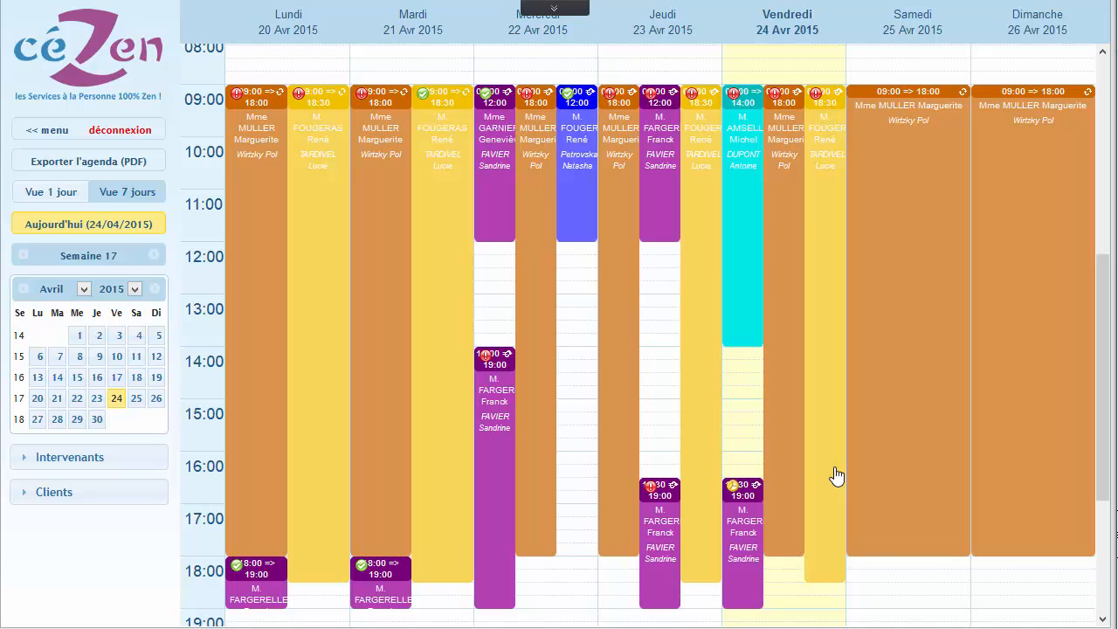
left_click(77, 90)
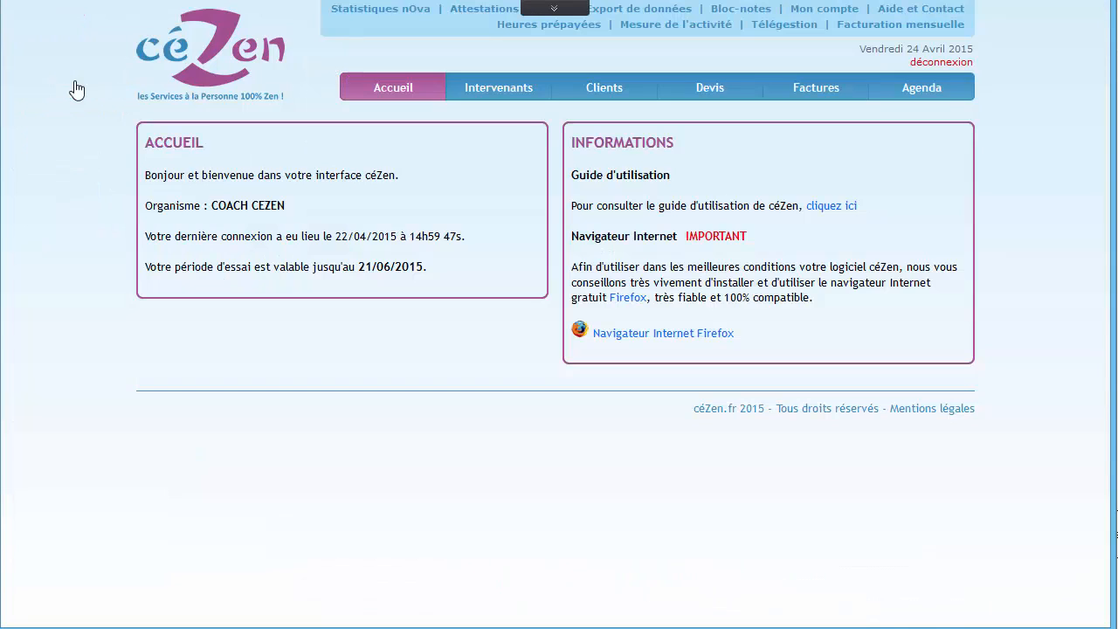
- Look up an existing client in the client records and display their details, including the registered phone numbers
left_click(603, 92)
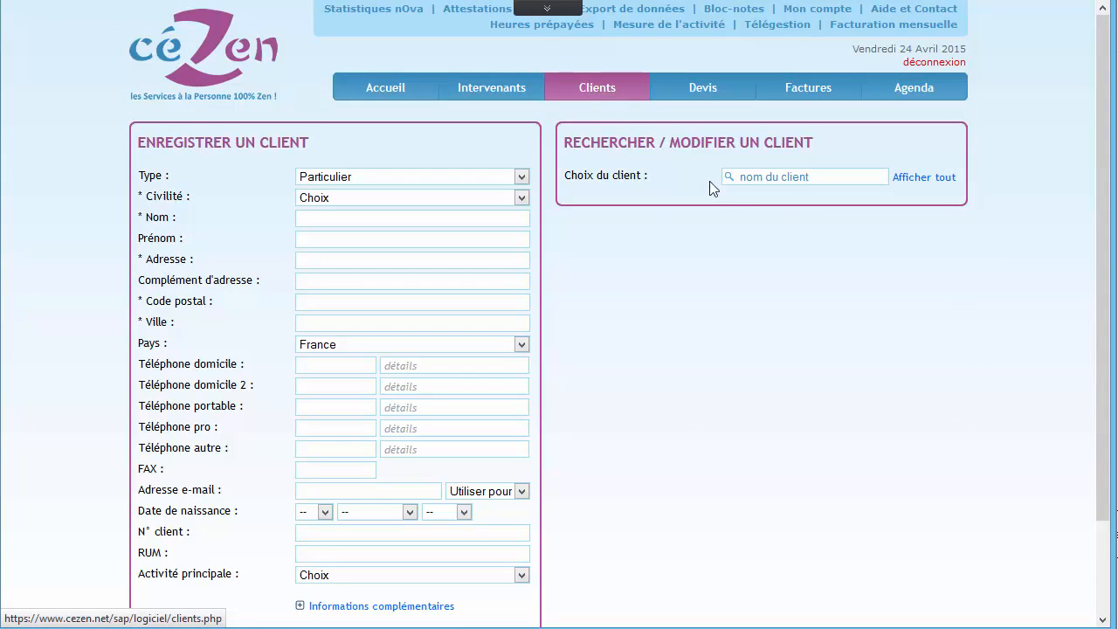
left_click(760, 179)
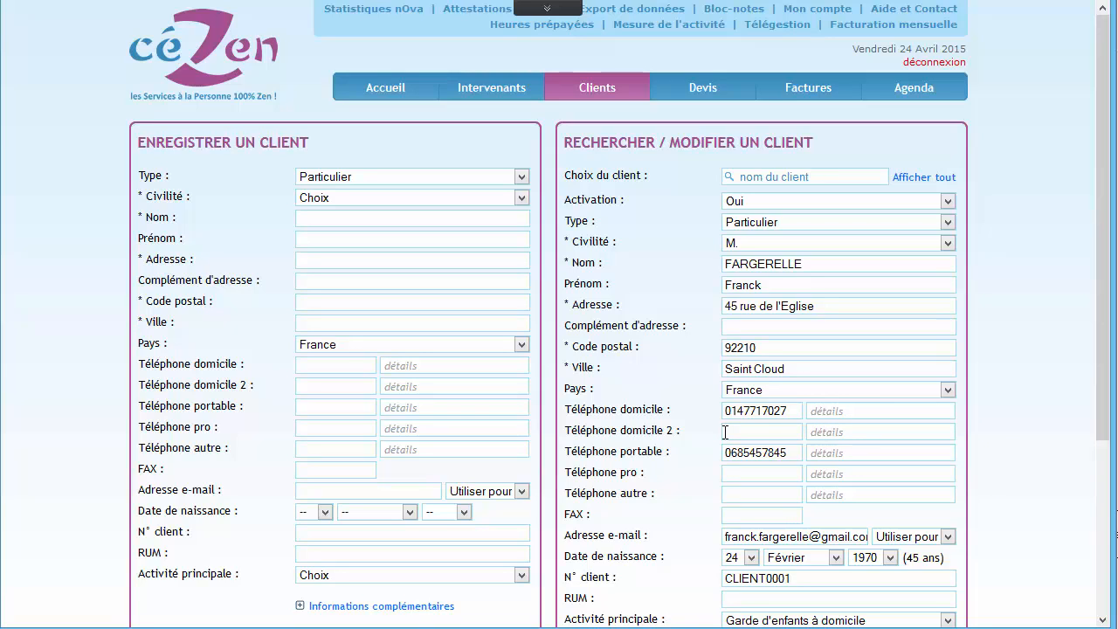
- On the Télégestion page, display the call numbers, the organisation and worker codes, and the options
left_click(767, 28)
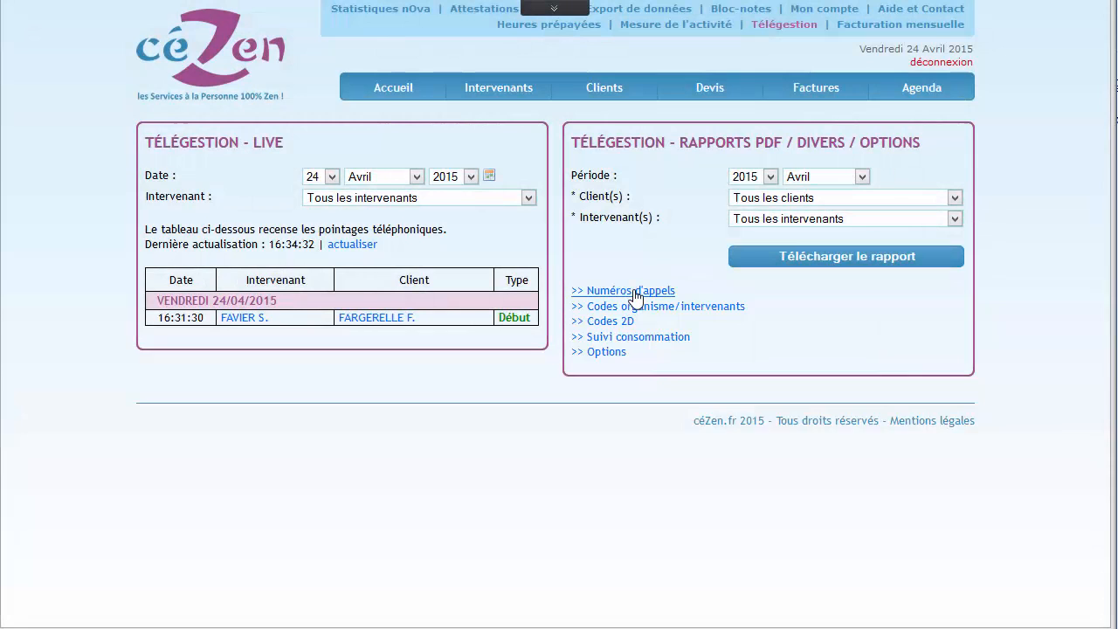
left_click(636, 297)
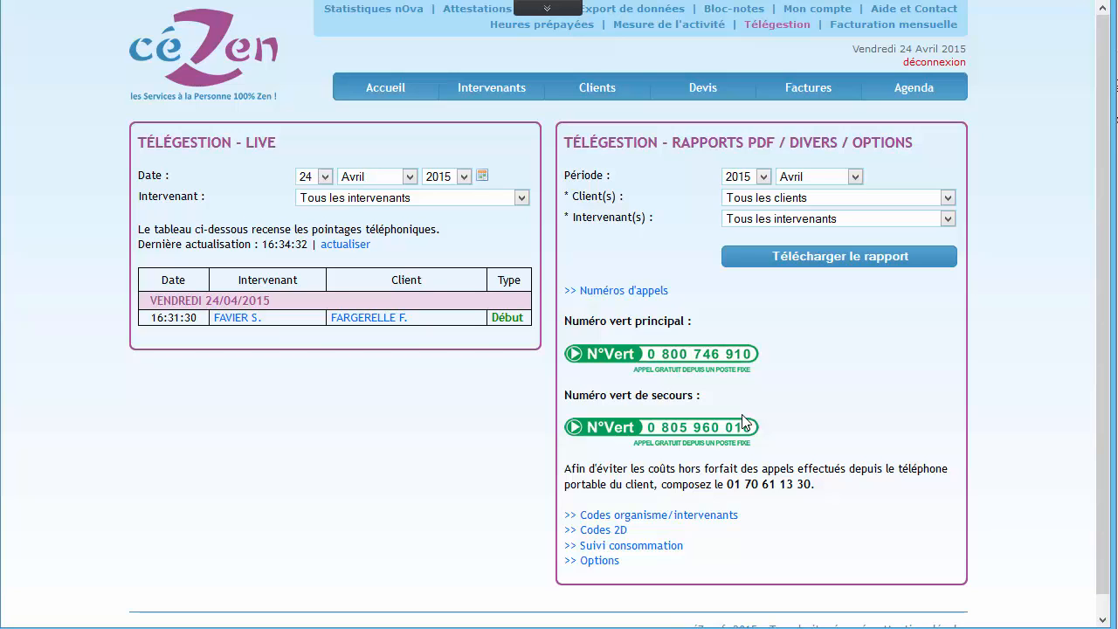
left_click(677, 517)
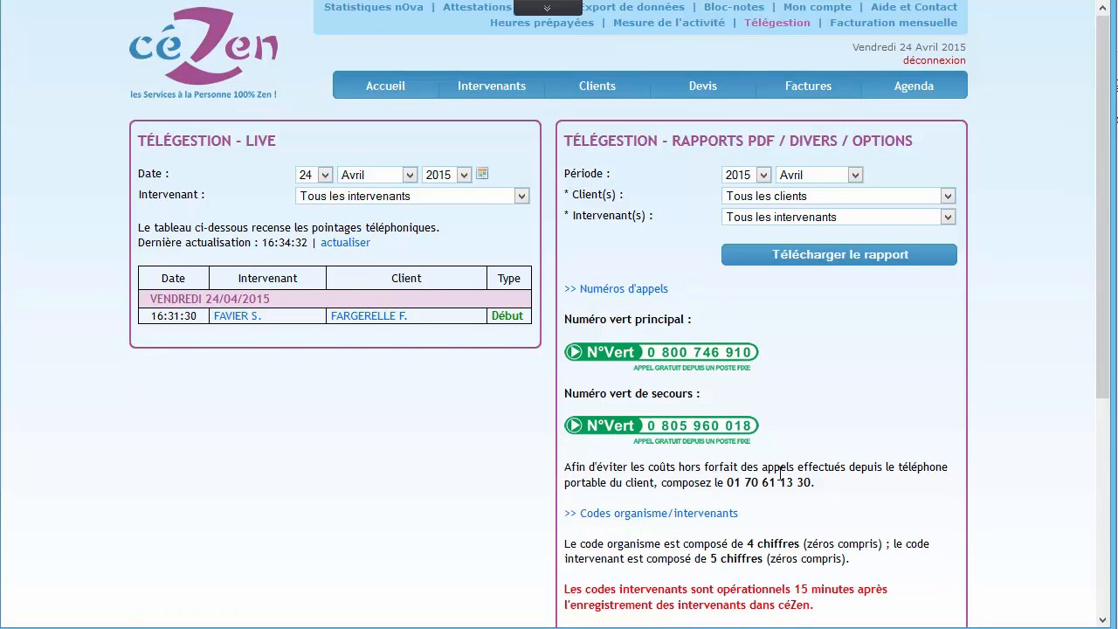
scroll(780, 472, "down", 3)
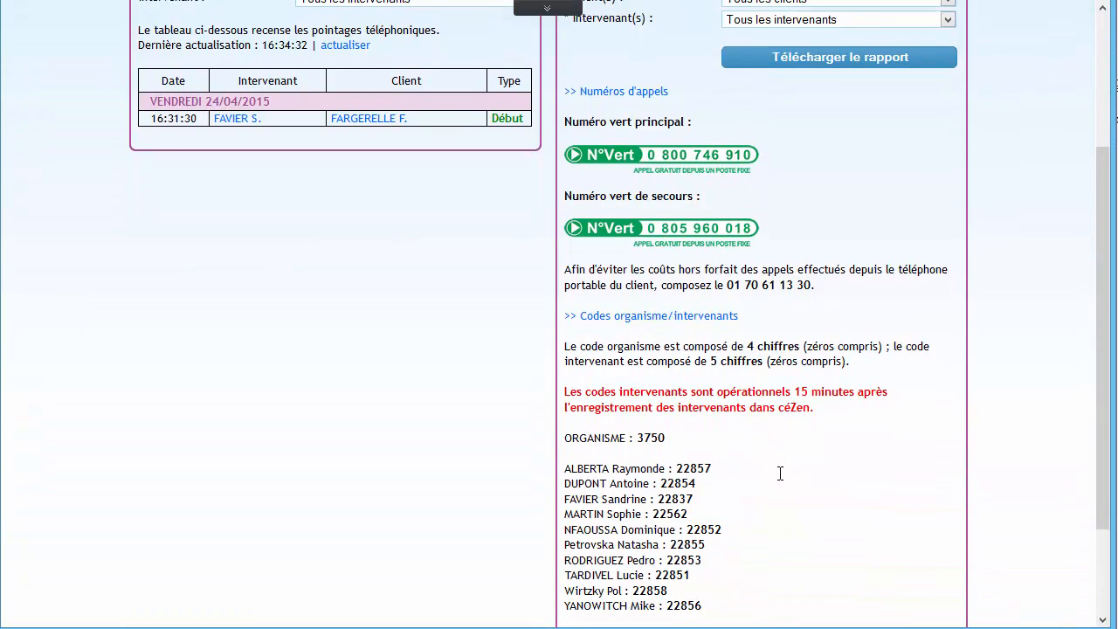
scroll(782, 481, "down", 2)
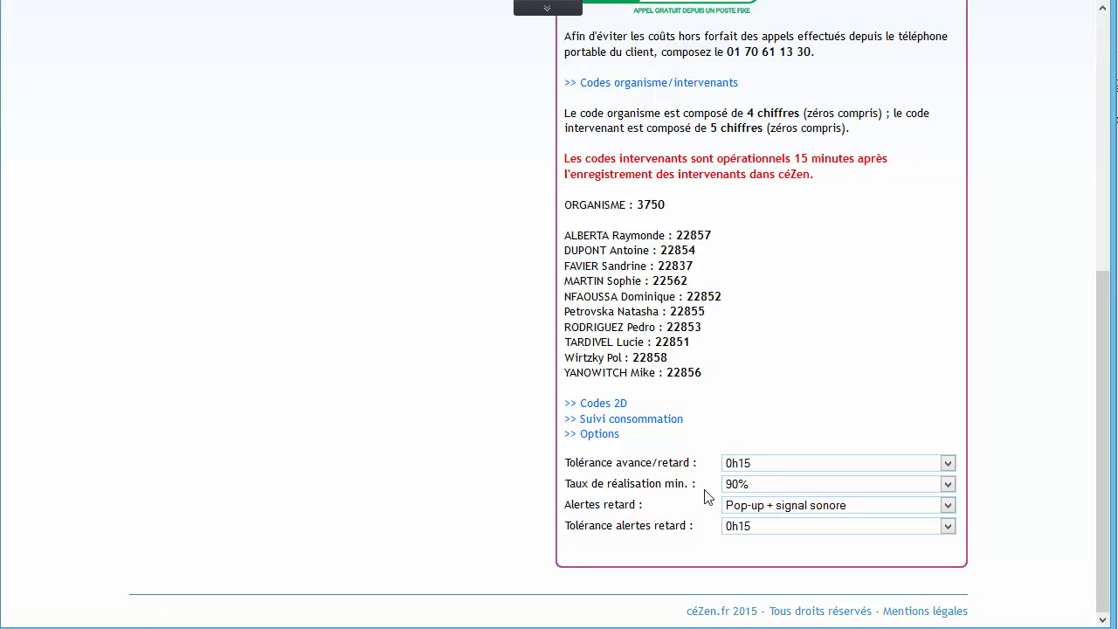
- Examine the available choices for early/late tolerance, minimum completion rate, late alerts and late-alert tolerance in the Télégestion options
left_click(773, 472)
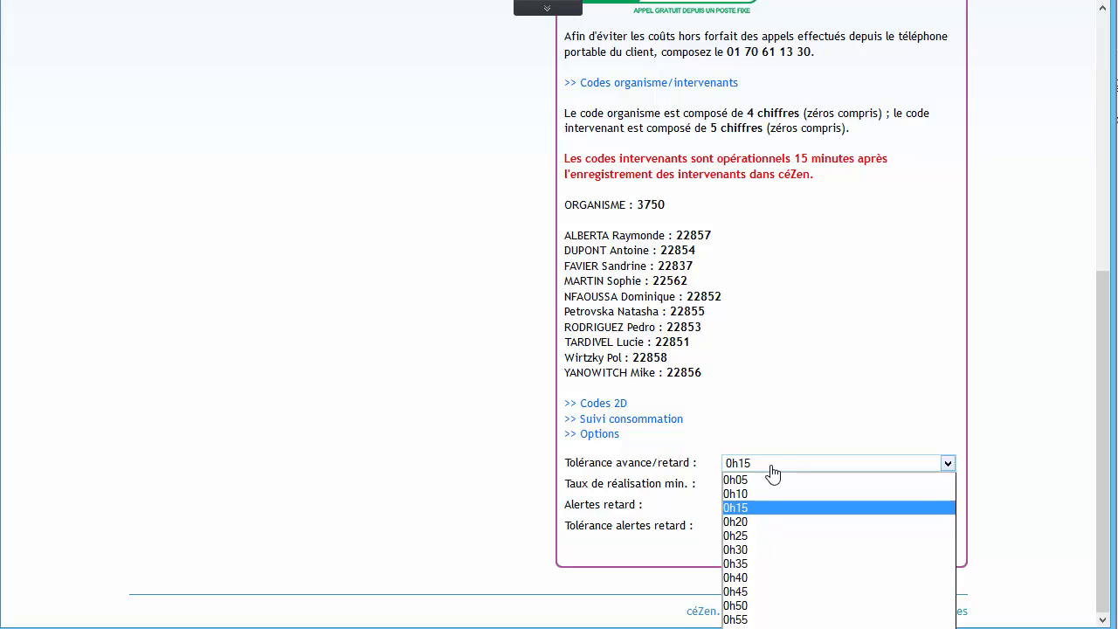
left_click(772, 450)
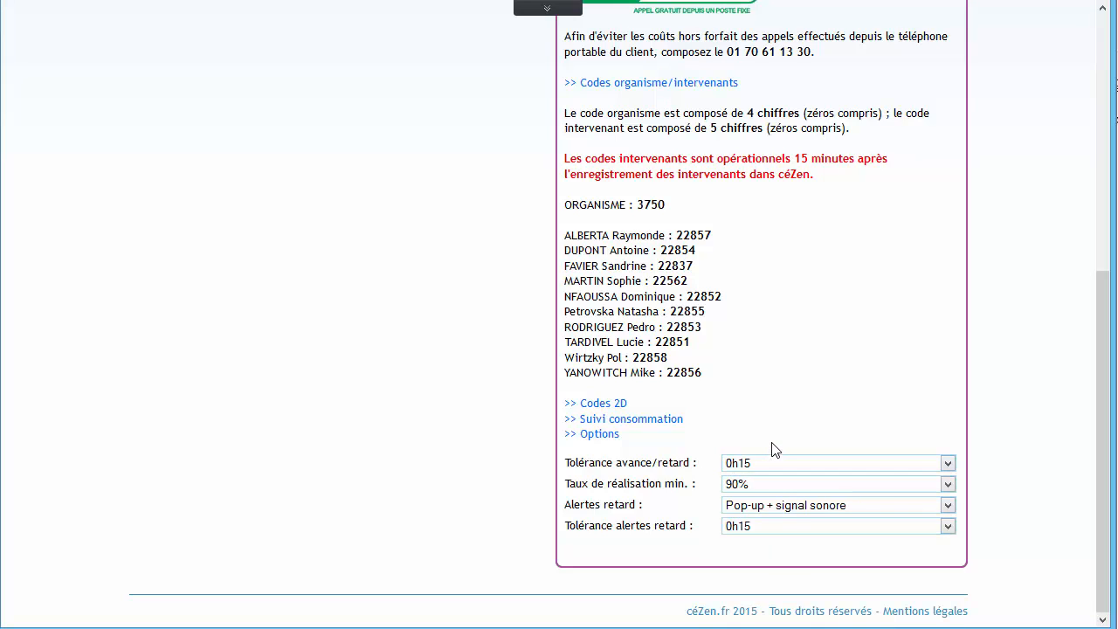
left_click(782, 492)
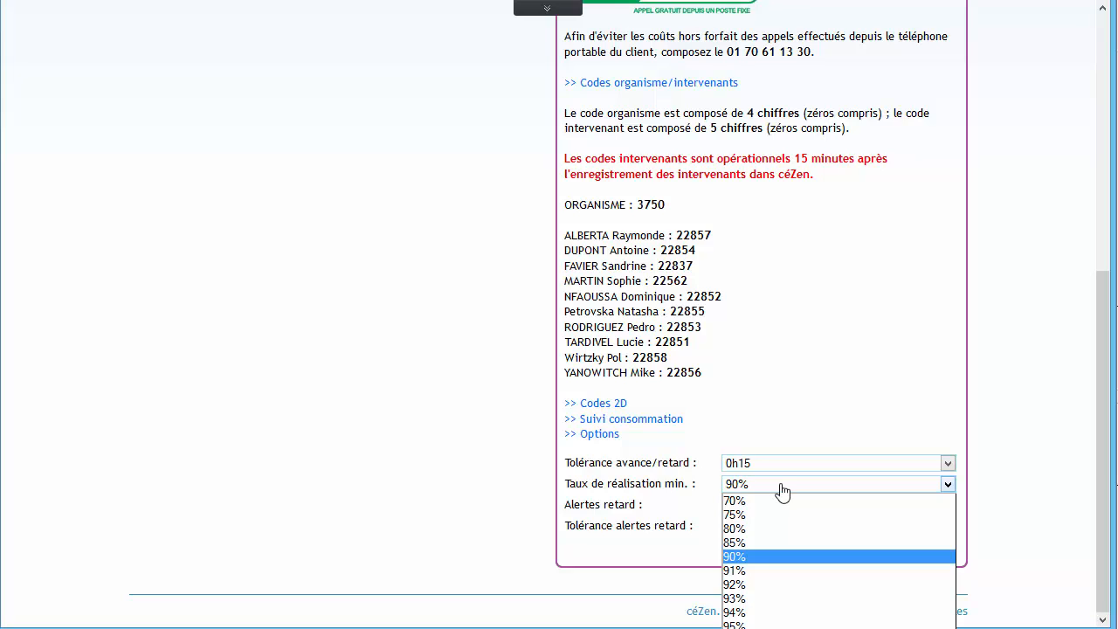
left_click(779, 558)
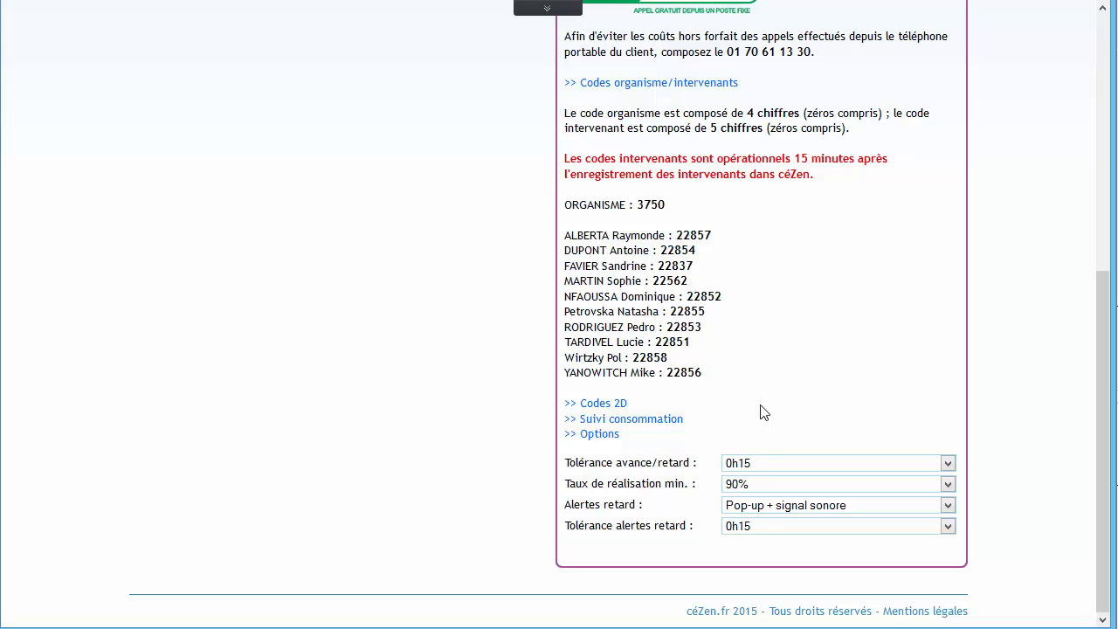
left_click(782, 507)
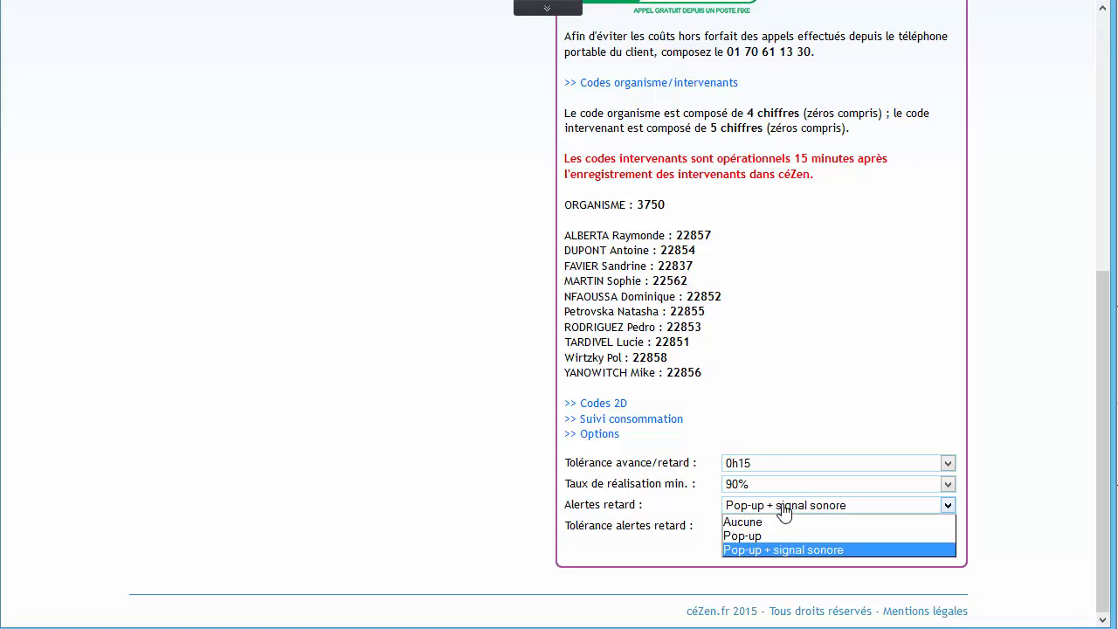
left_click(802, 437)
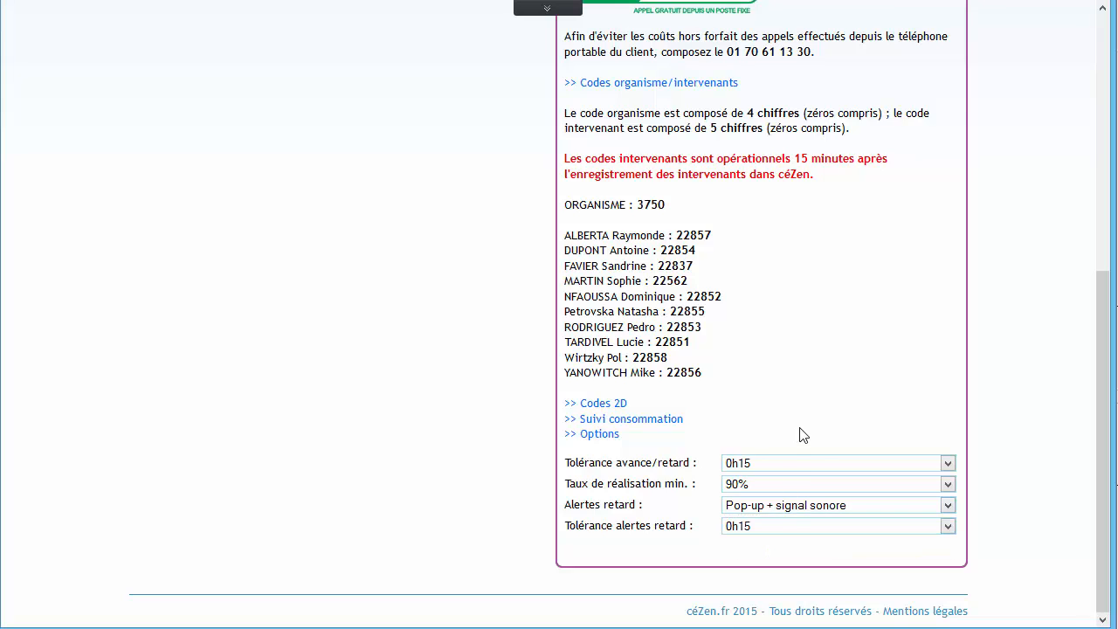
left_click(780, 531)
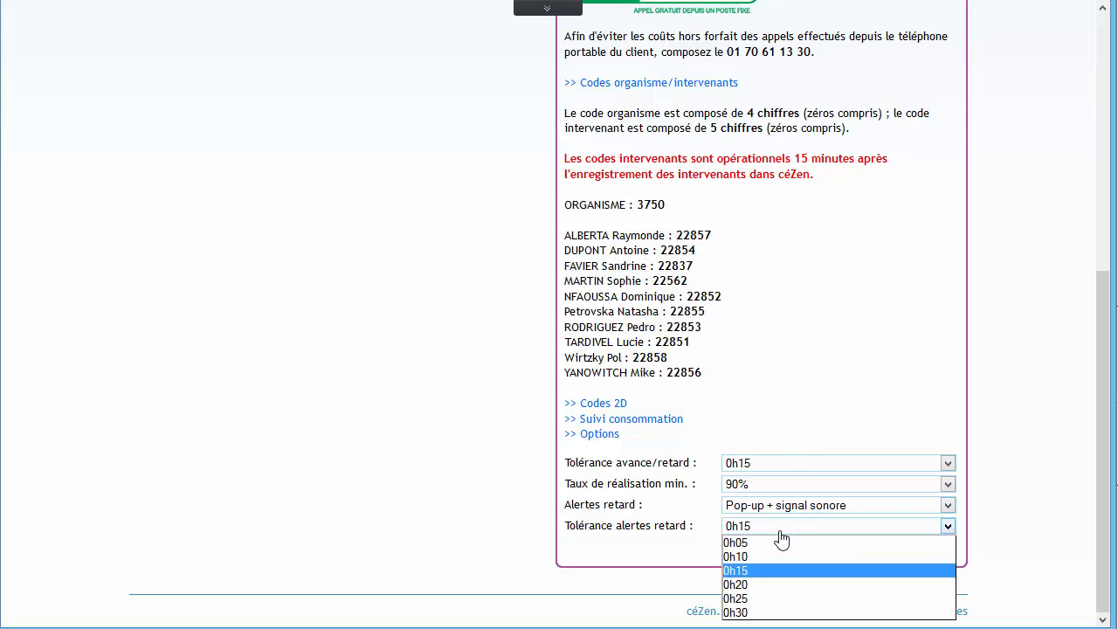
left_click(808, 426)
- Refresh the live Télégestion table of telephone check-ins for 24 April 2015
scroll(808, 426, "up", 5)
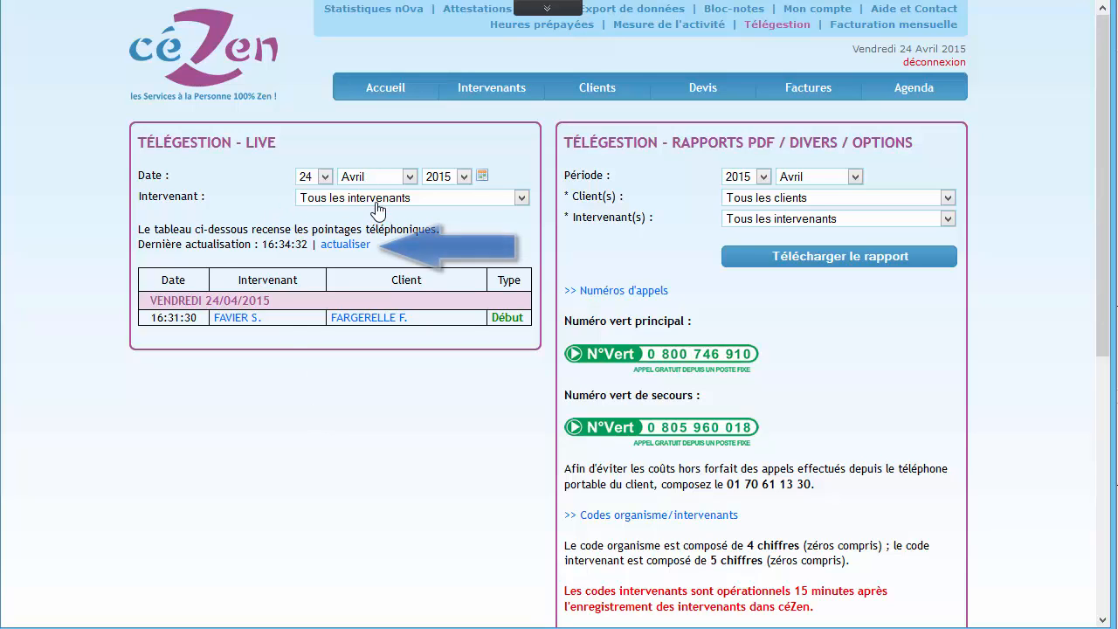
left_click(353, 250)
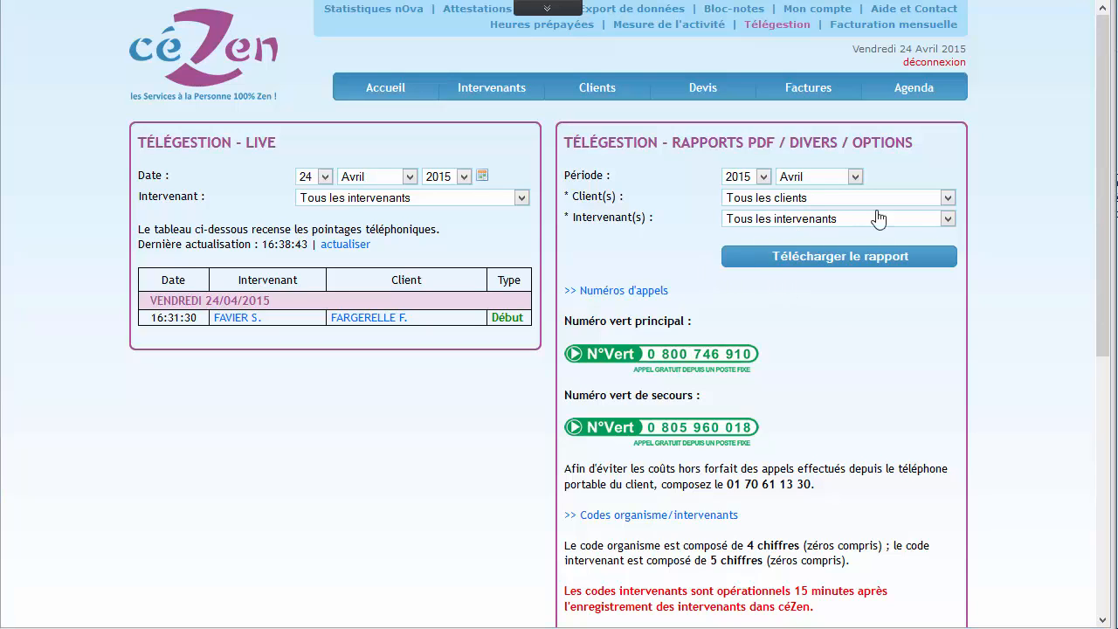
- Download the April 2015 Télégestion report for all clients and workers, look through it in Adobe Reader, and close it
left_click(869, 263)
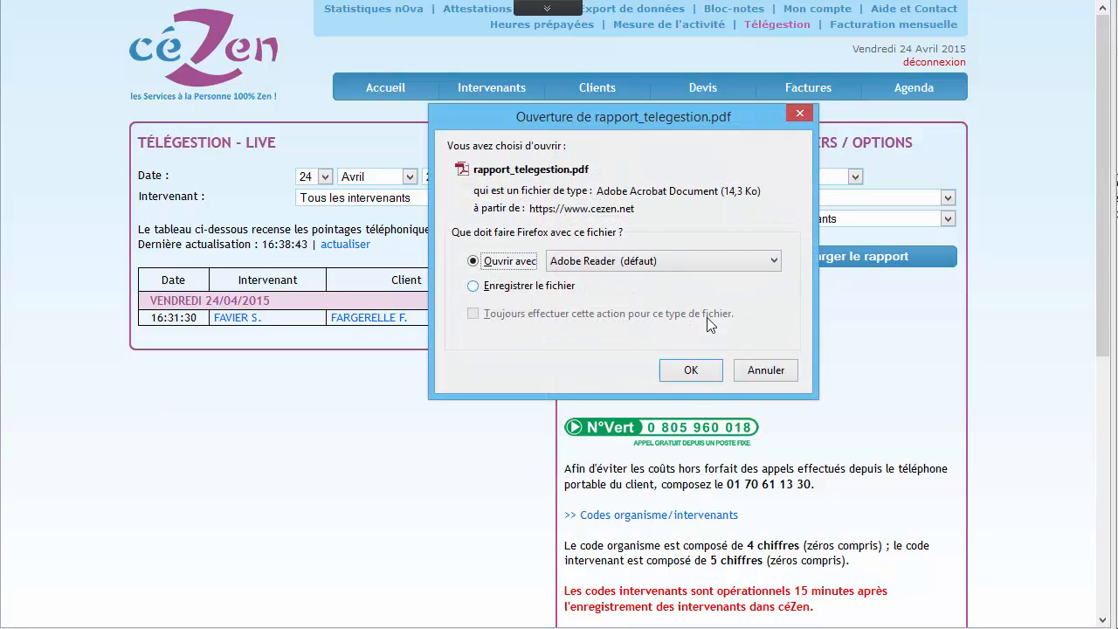
left_click(689, 372)
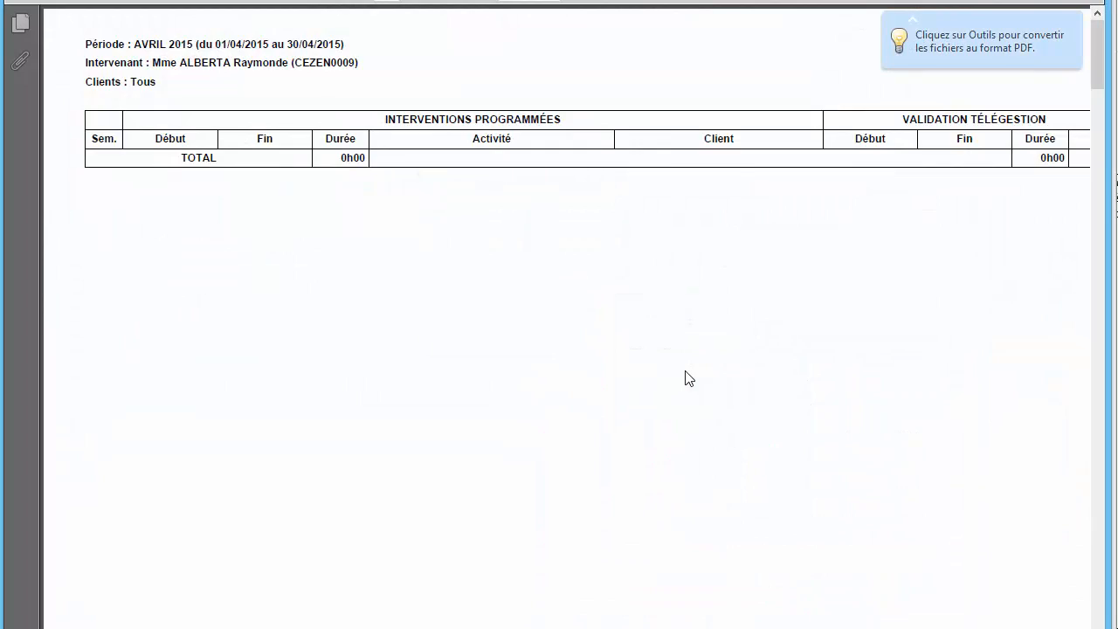
scroll(689, 378, "down", 10)
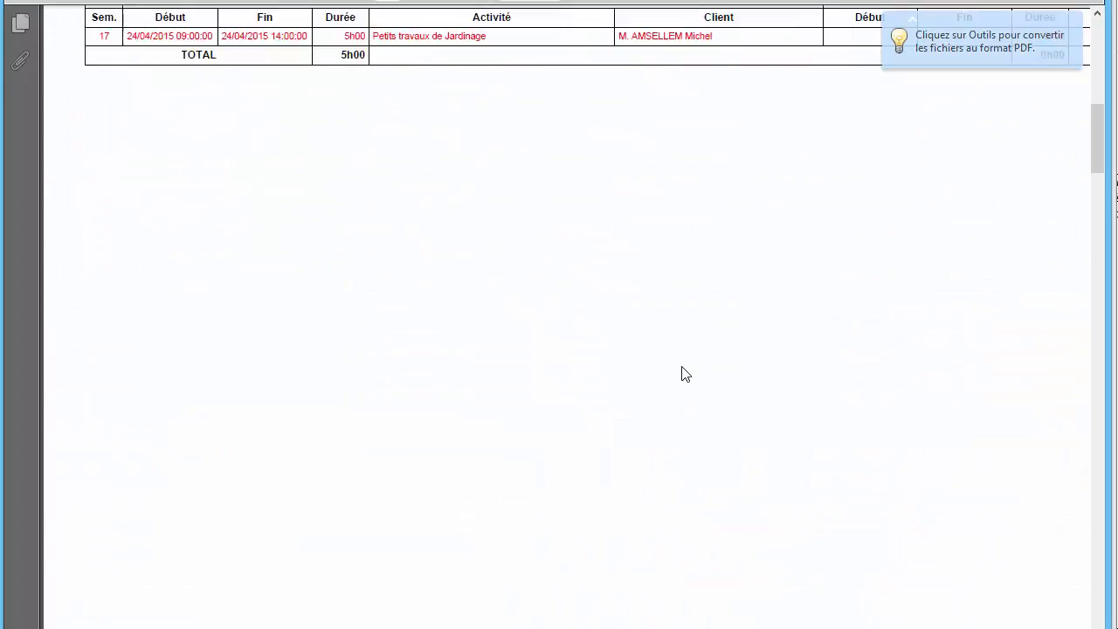
scroll(686, 374, "down", 15)
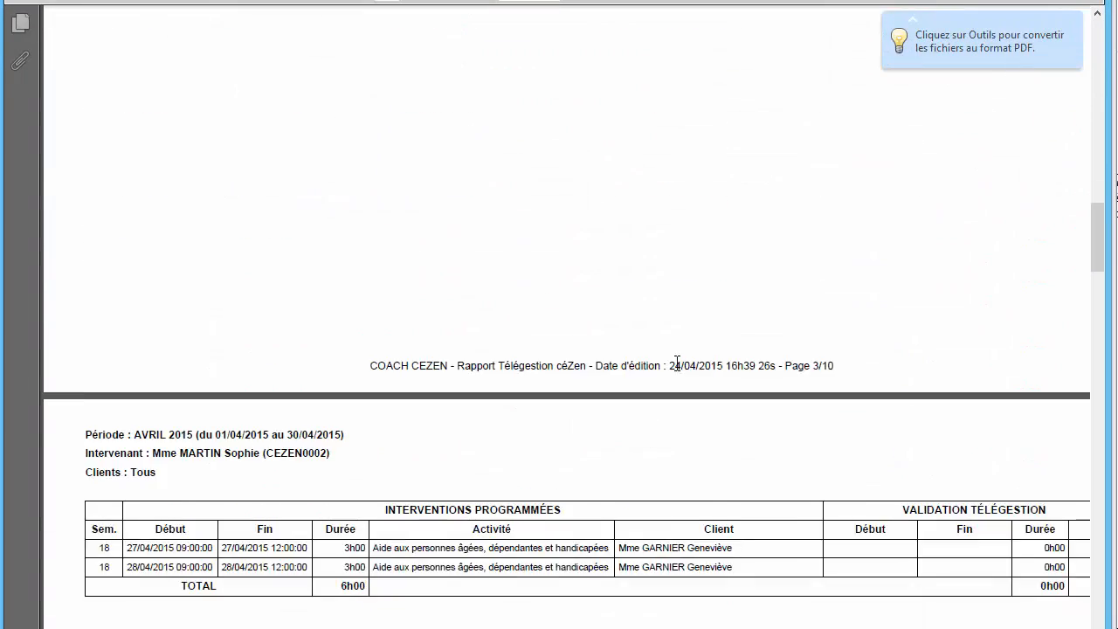
scroll(676, 366, "down", 8)
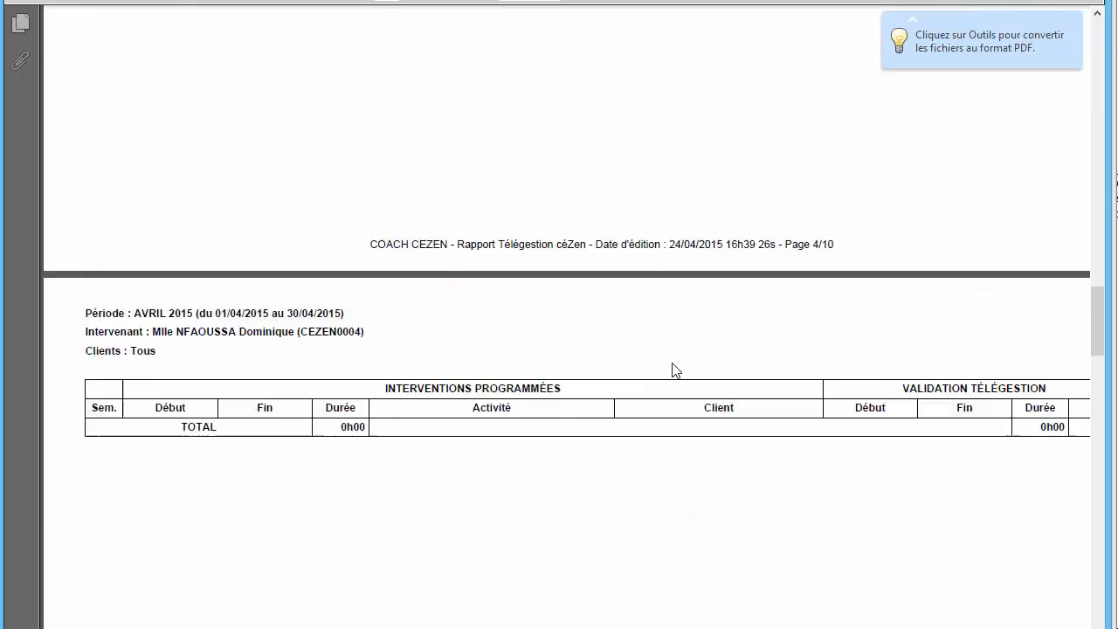
scroll(677, 367, "up", 15)
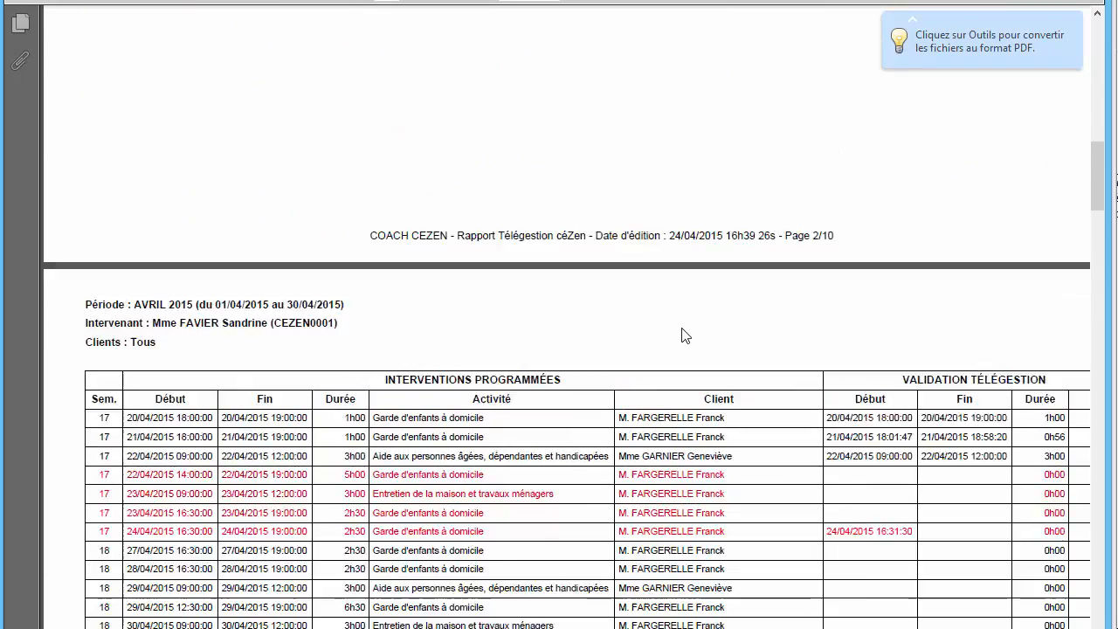
scroll(686, 336, "up", 20)
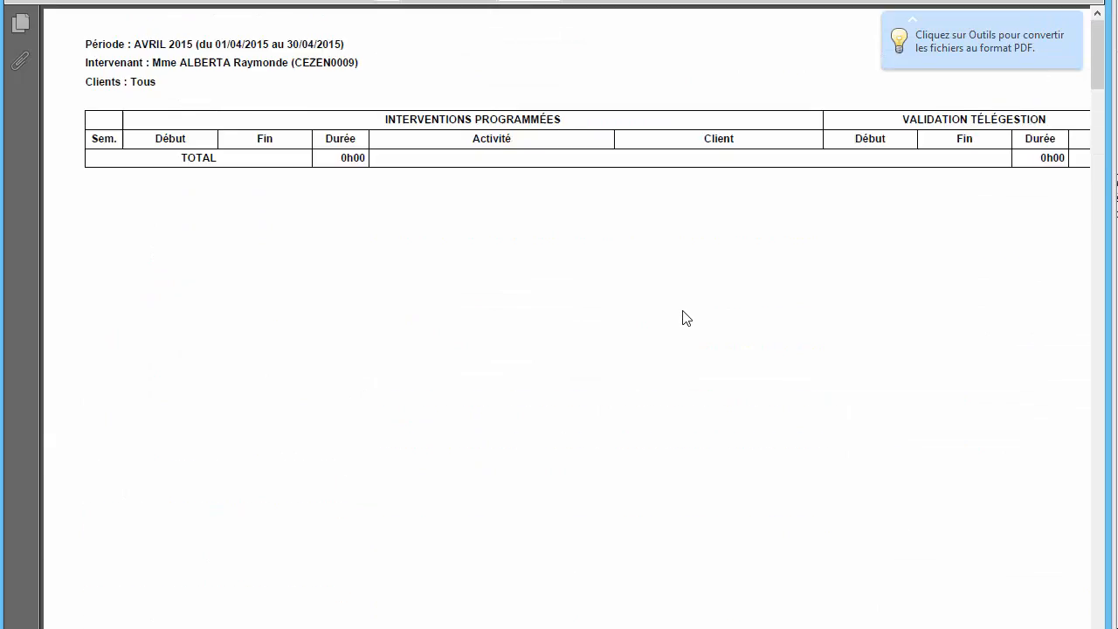
left_click(1084, 0)
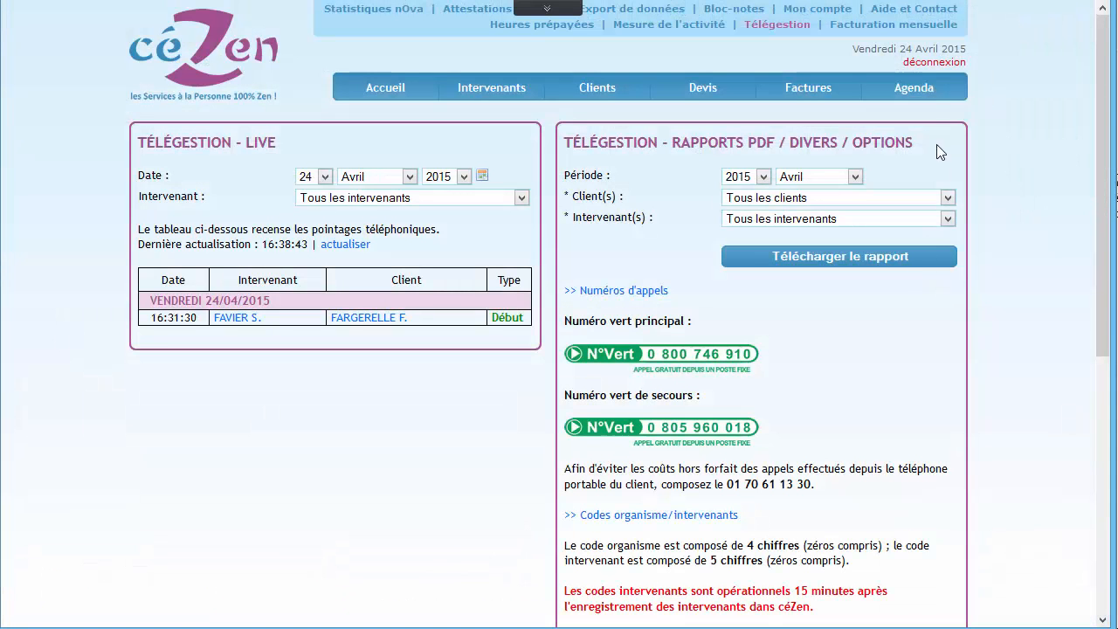
- In the agenda, open the Télégestion check-in details of the Thursday 23 April intervention scheduled from 16:30 to 19:00
left_click(931, 89)
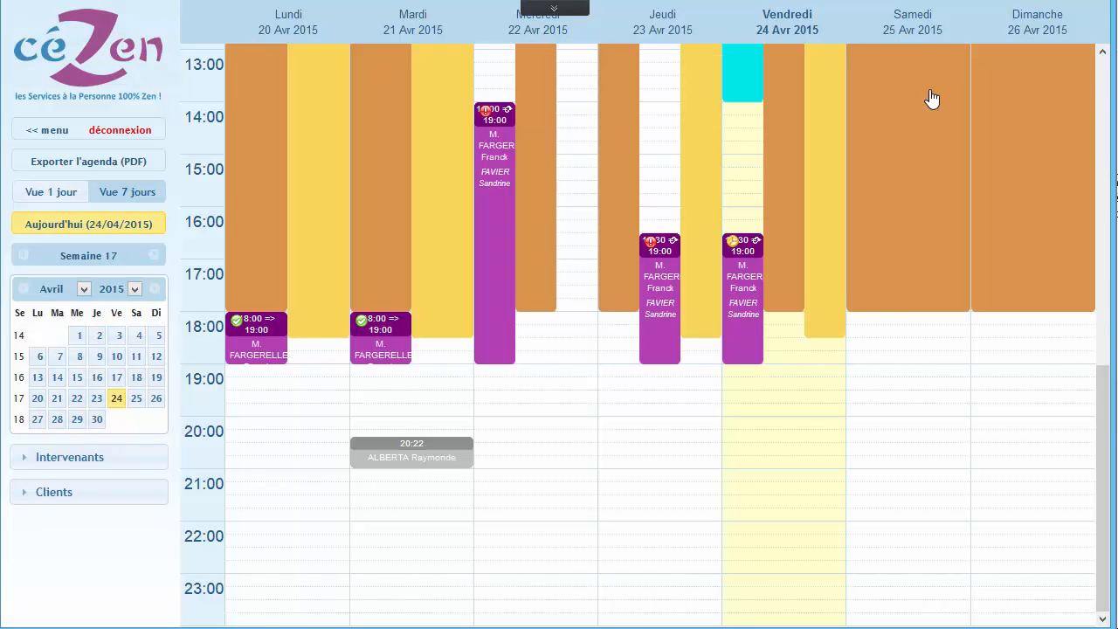
scroll(883, 309, "up", 2)
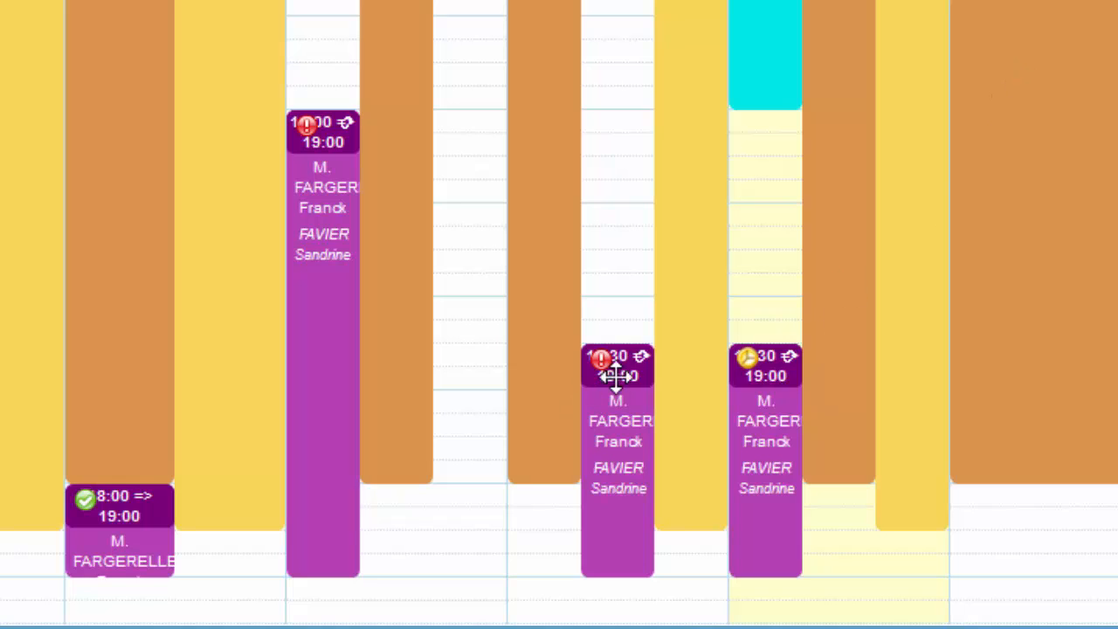
mouse_move(608, 374)
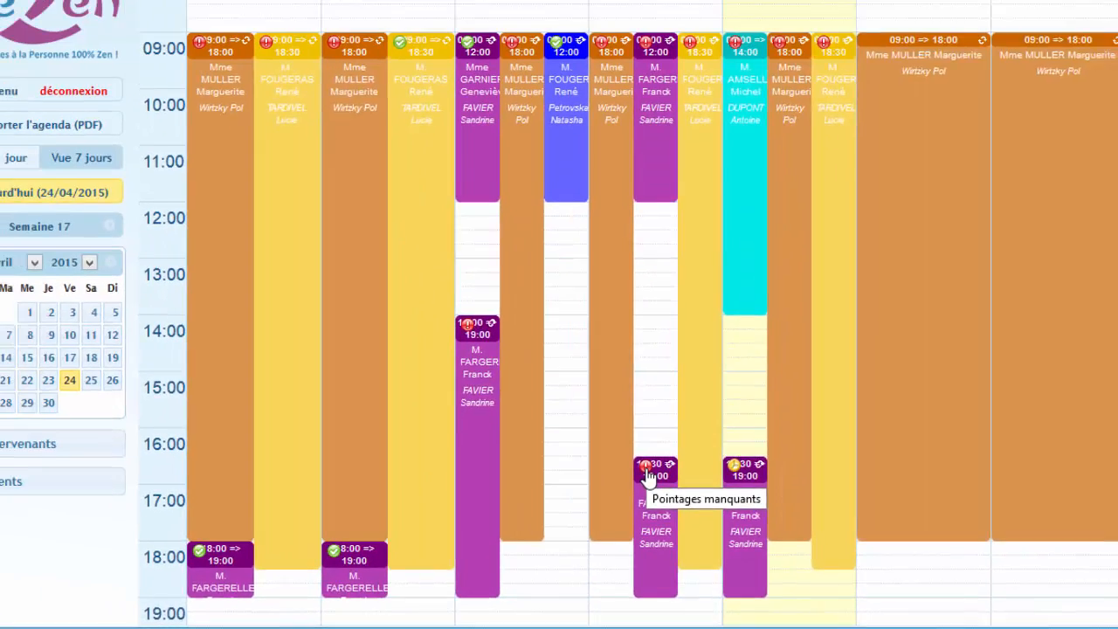
left_click(602, 365)
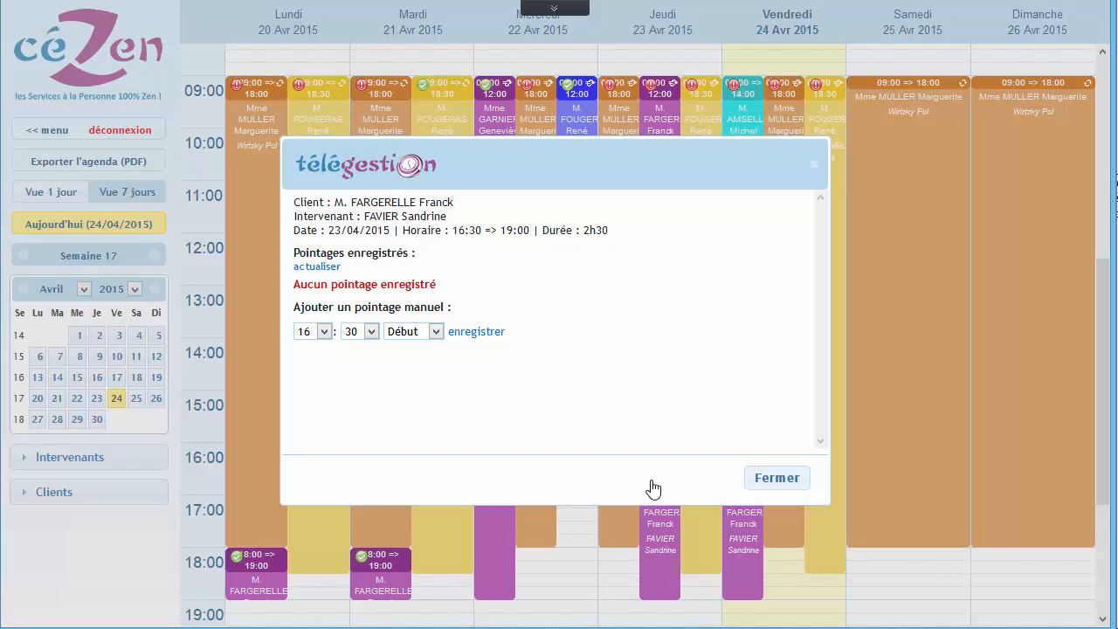
- Record manual check-ins for the intervention, Début at 16:30 and Fin at 19:00, and return to the agenda
left_click(462, 333)
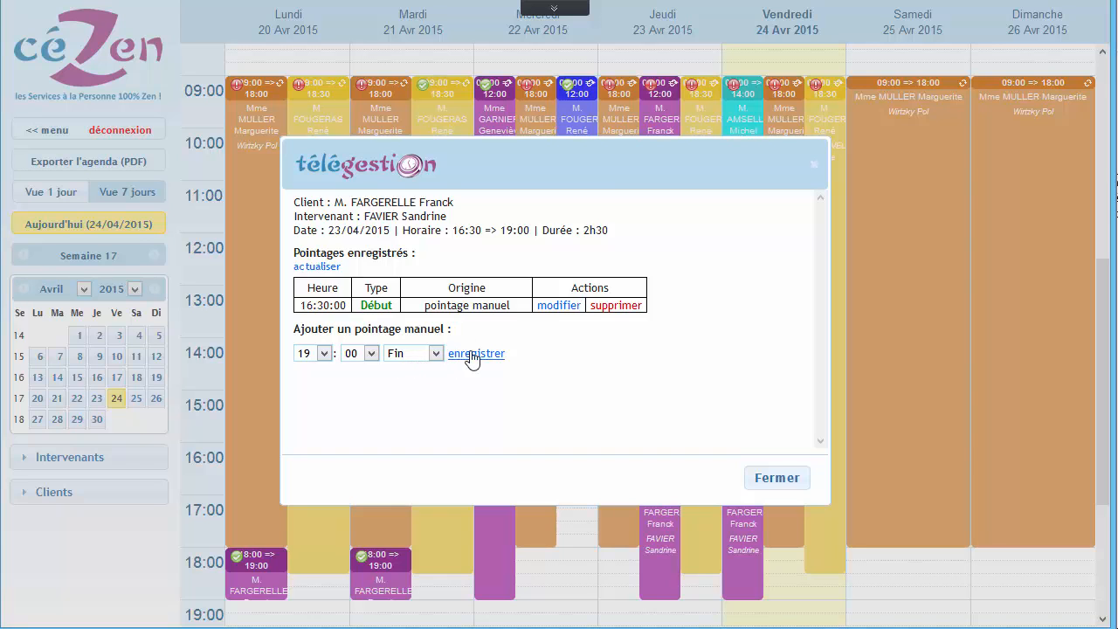
left_click(472, 354)
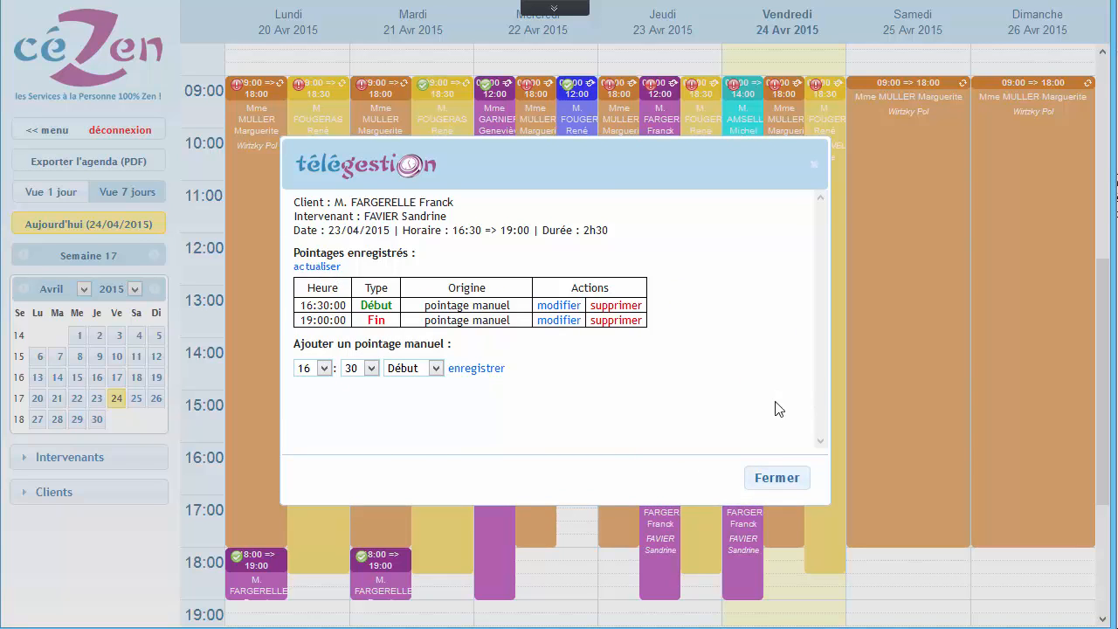
left_click(784, 487)
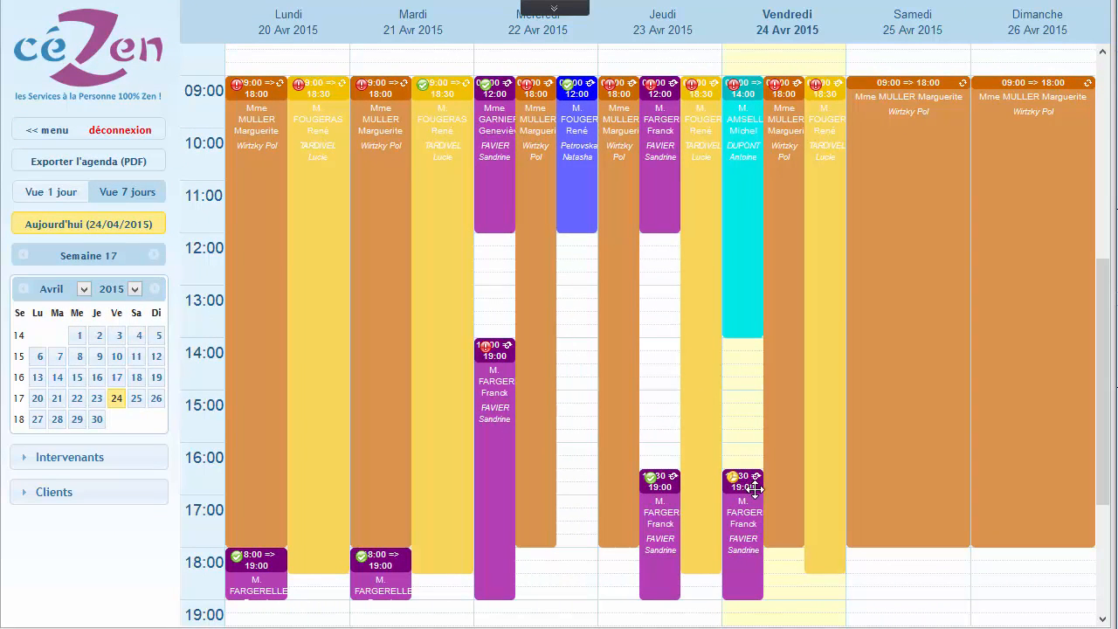
scroll(1079, 379, "down", 2)
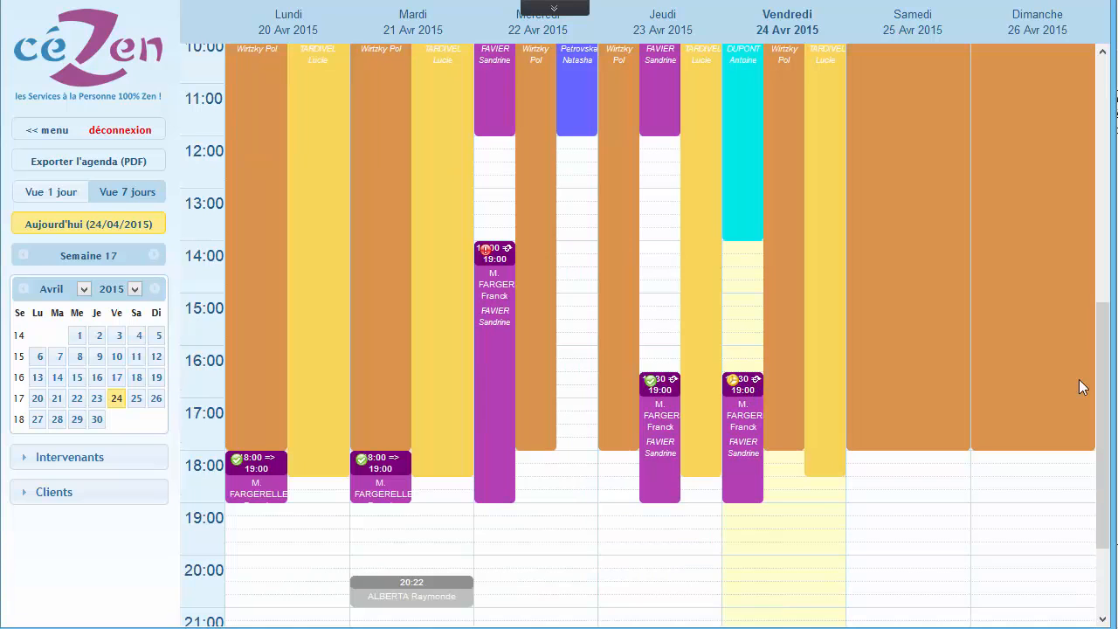
- Check the live Télégestion table of telephone check-ins for 24 April 2015 and view the week 17 agenda
left_click(72, 84)
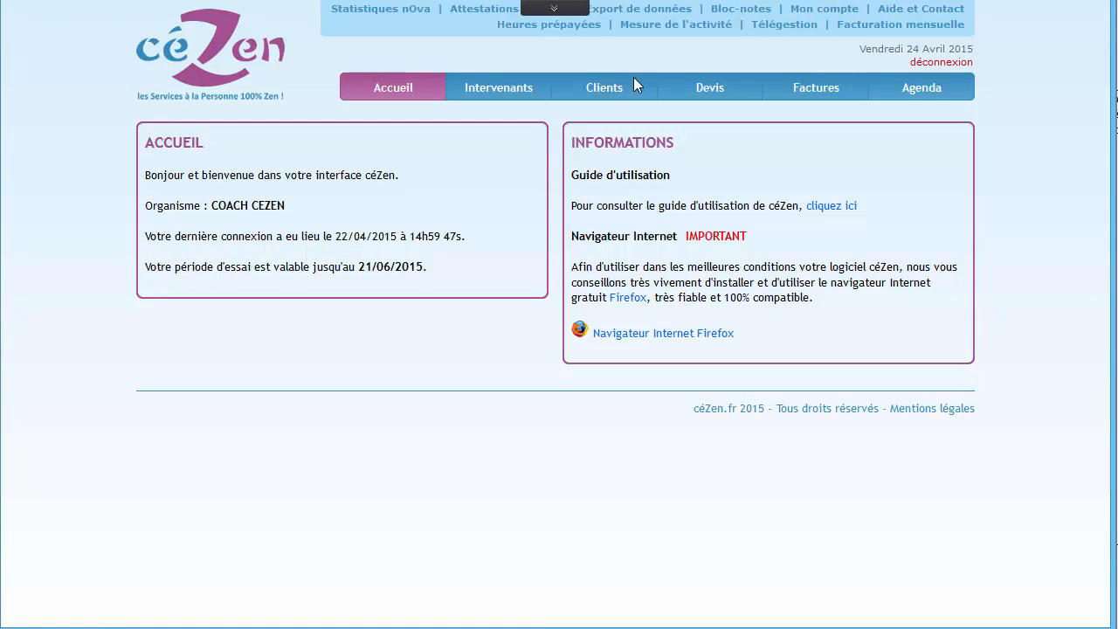
left_click(780, 29)
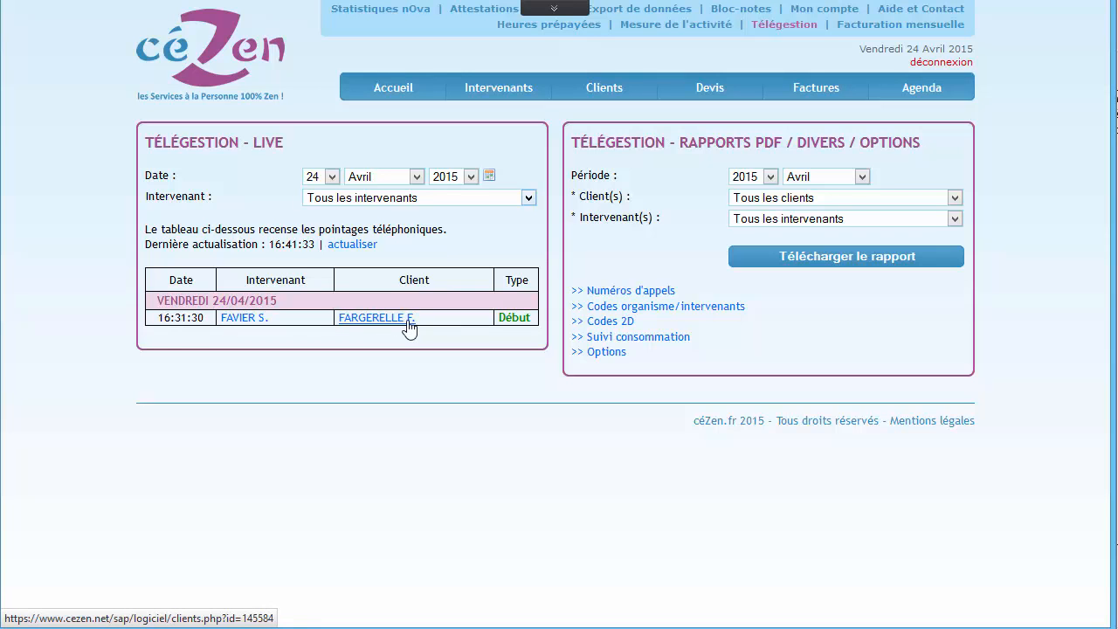
left_click(922, 91)
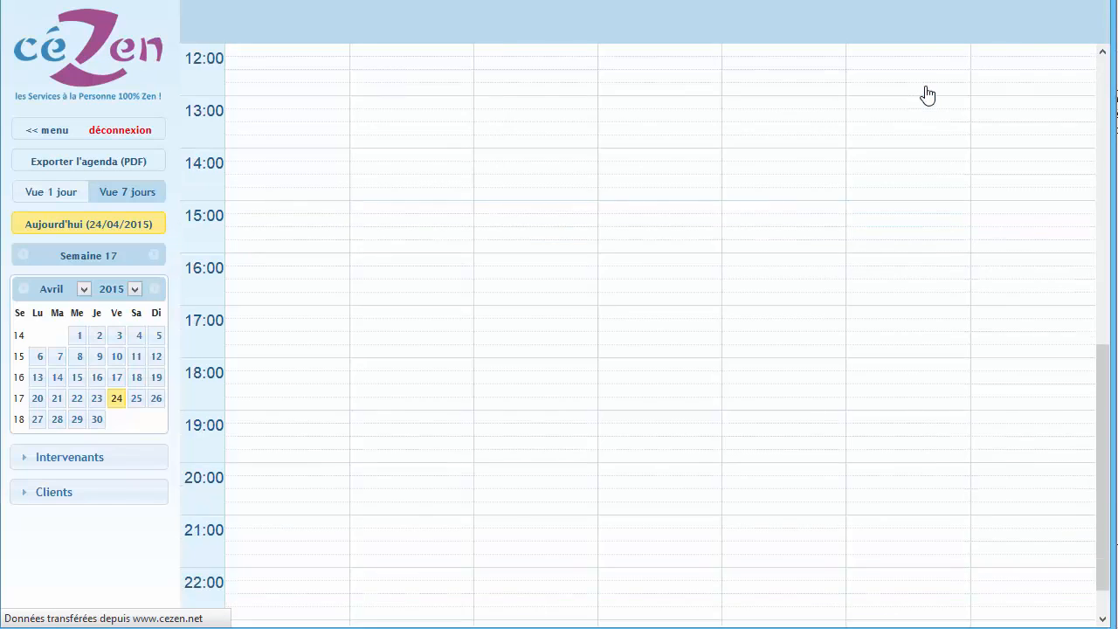
scroll(888, 258, "up", 1)
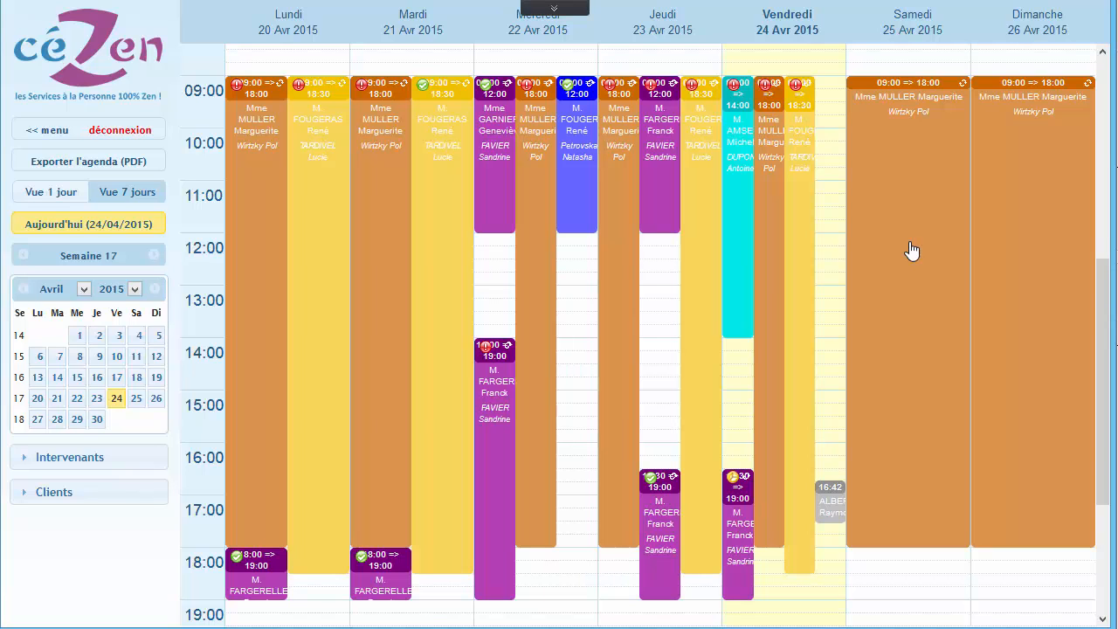
- Return to the Télégestion page and examine the client and type of the latest live check-ins for 24 April 2015
left_click(127, 84)
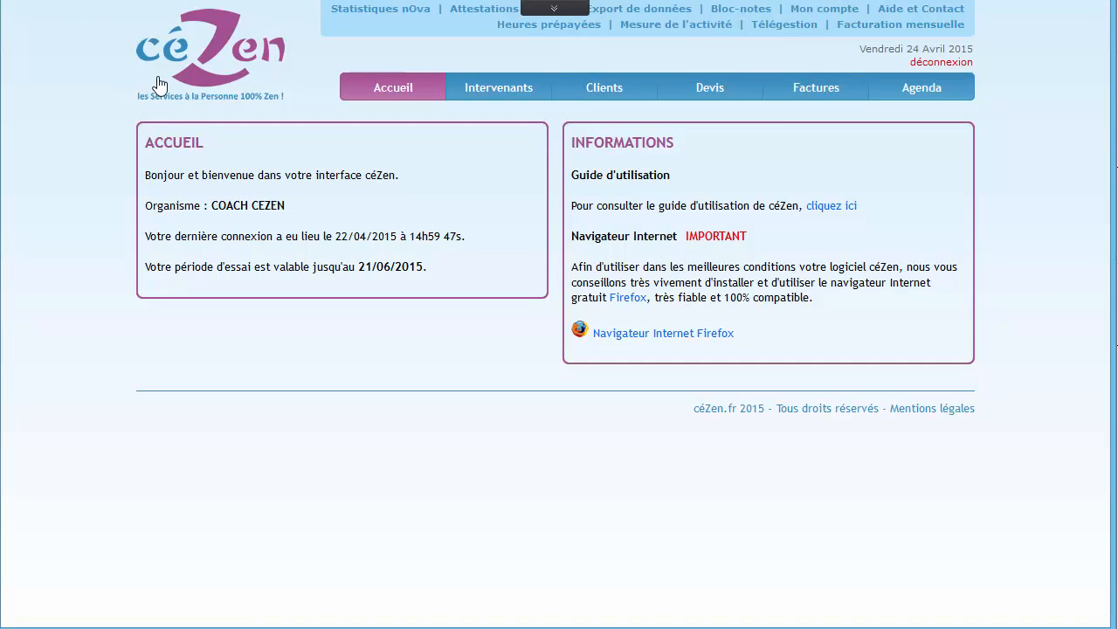
left_click(780, 25)
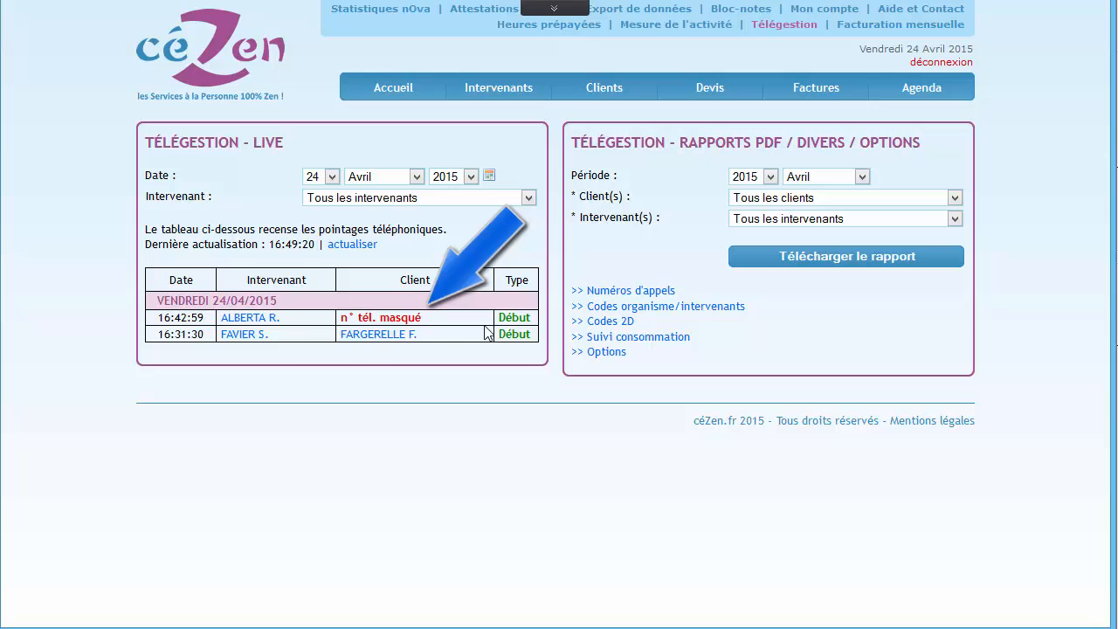
- In the agenda, view the Télégestion check-in details of the Friday 24 April intervention scheduled from 16:30 to 19:00, and close them
left_click(917, 91)
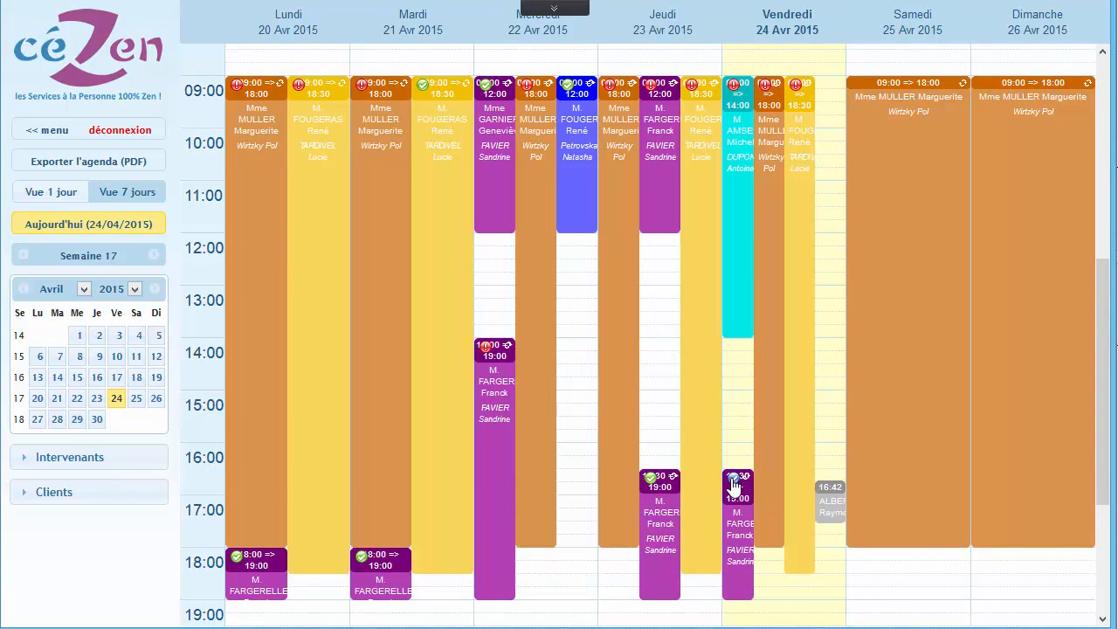
left_click(735, 486)
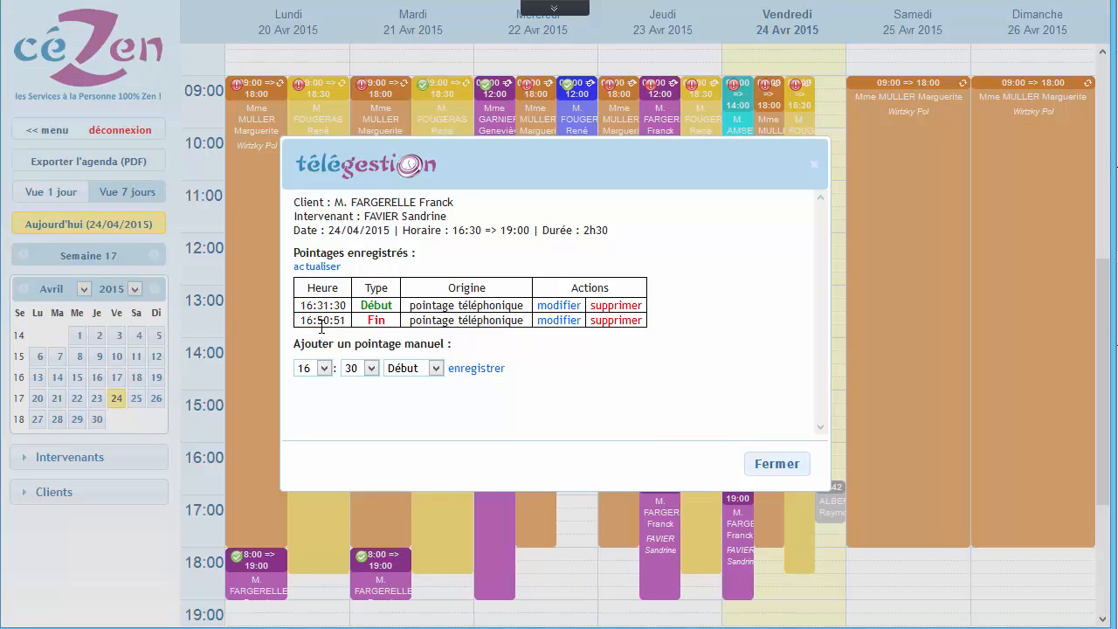
left_click(784, 464)
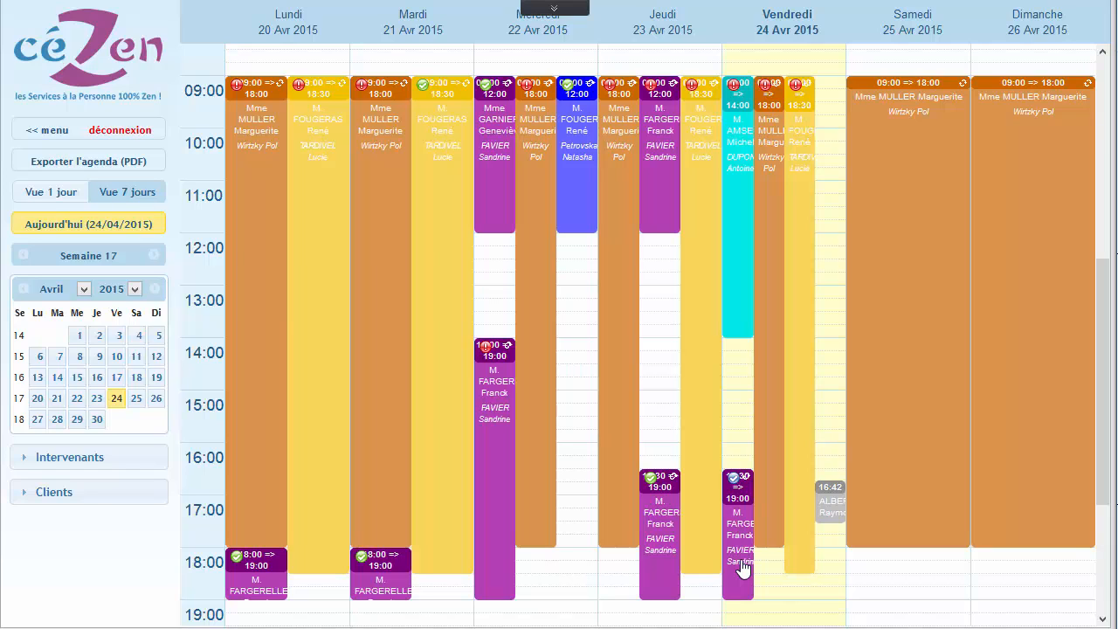
- Leave the agenda and open the Aide et Contact page with the user guides and customer service contact form
left_click(140, 75)
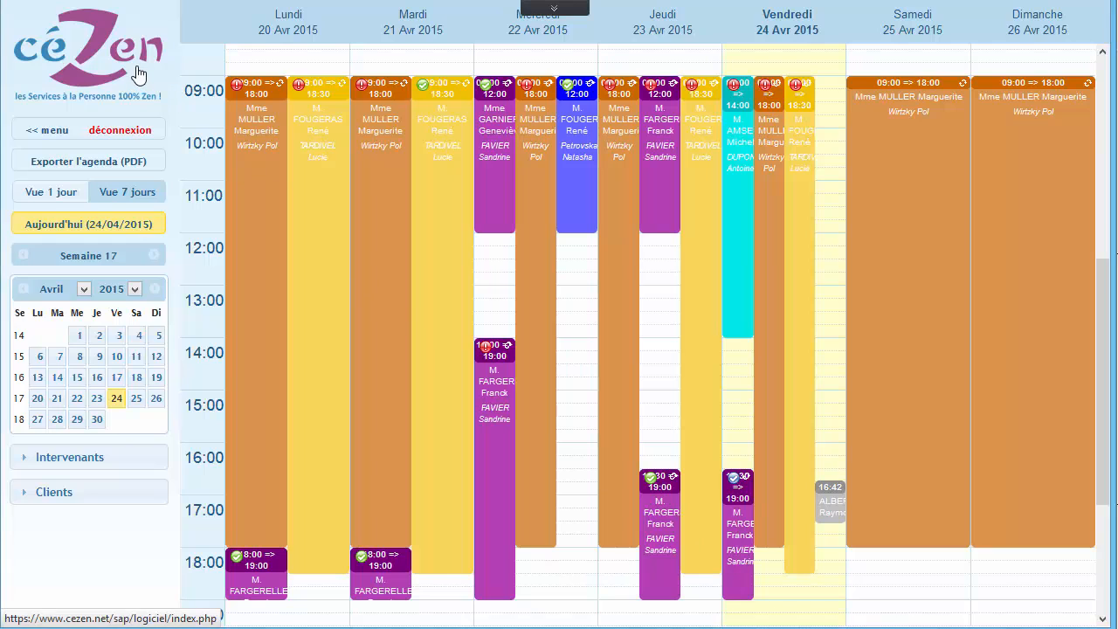
left_click(904, 11)
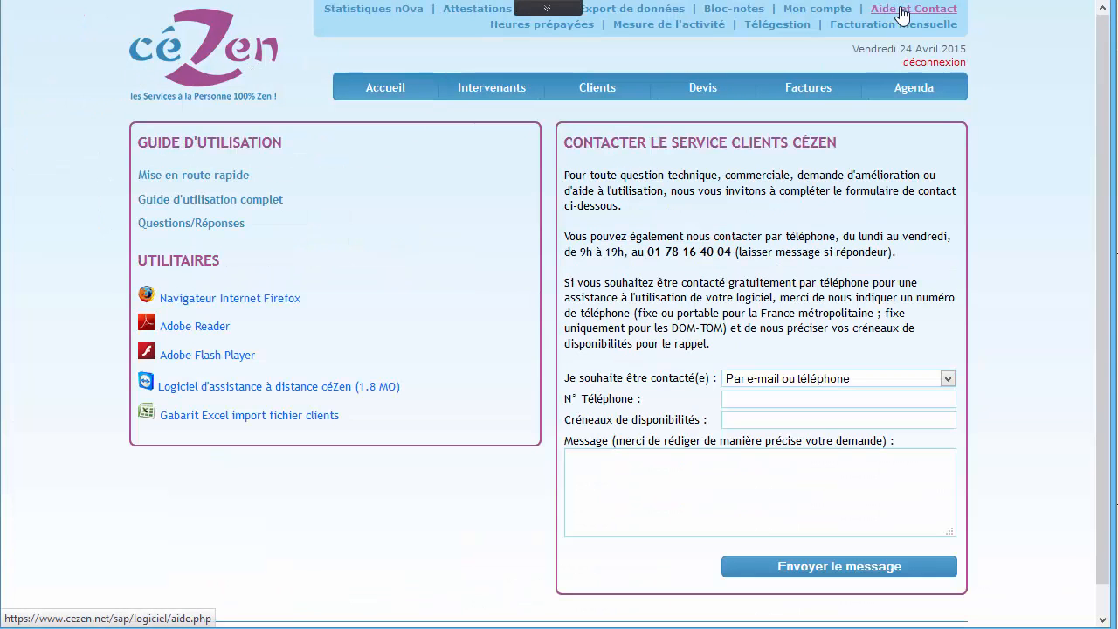